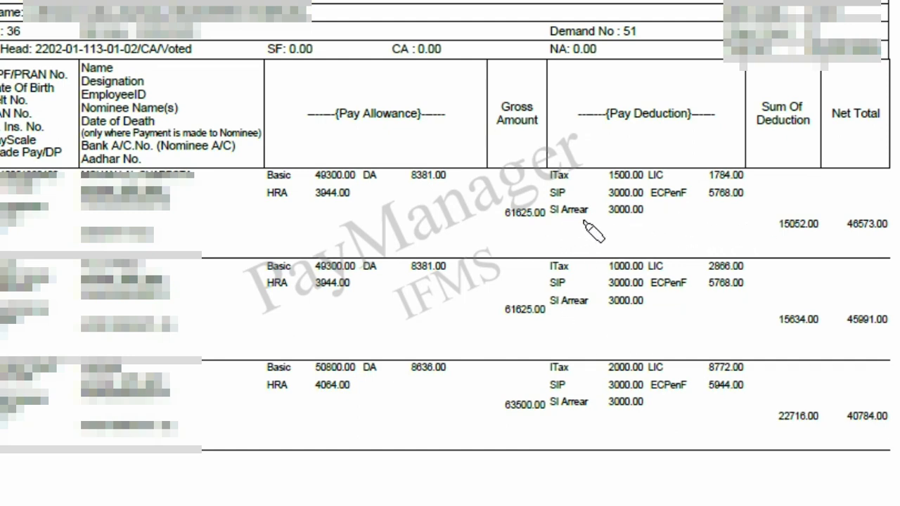
Review the SI Arrear deduction in the pay bill and read through the SALARY MAY-2020 deduction instructions and arrear tables.
left_click_drag(612, 218, 643, 219)
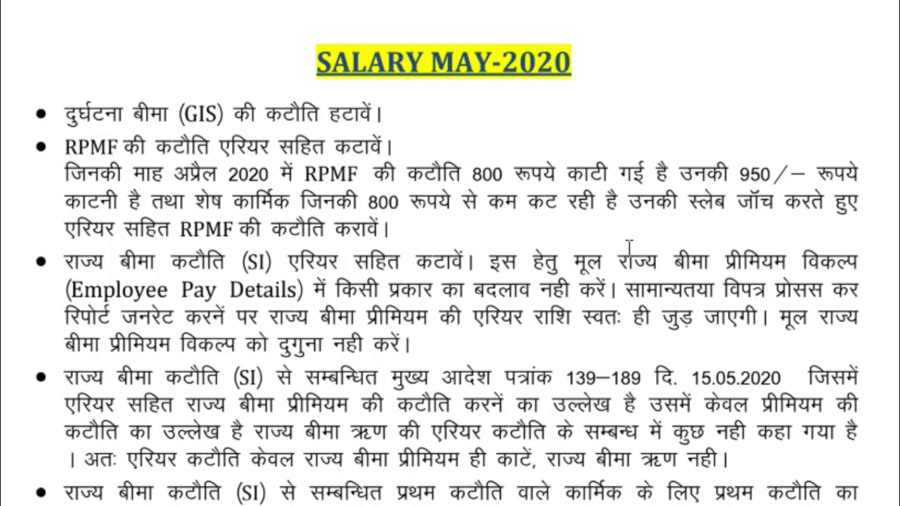
scroll(677, 235, "down", 15)
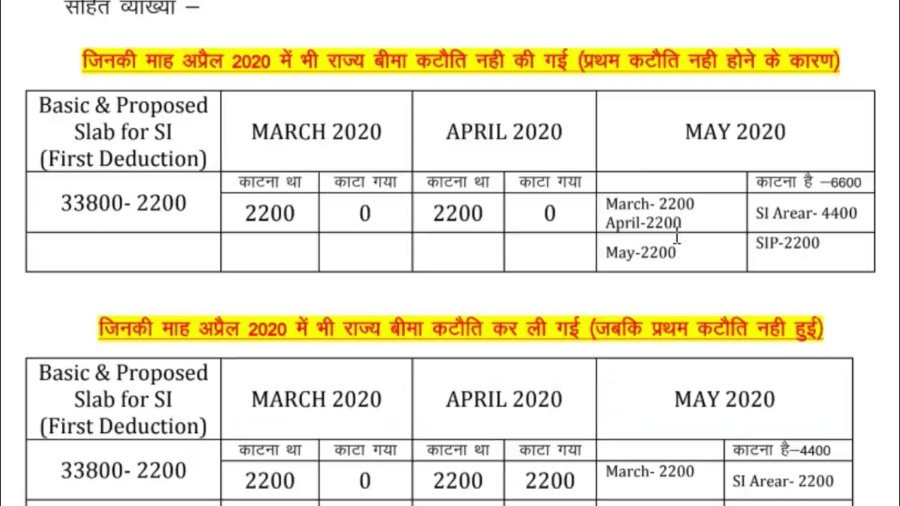
scroll(676, 238, "down", 12)
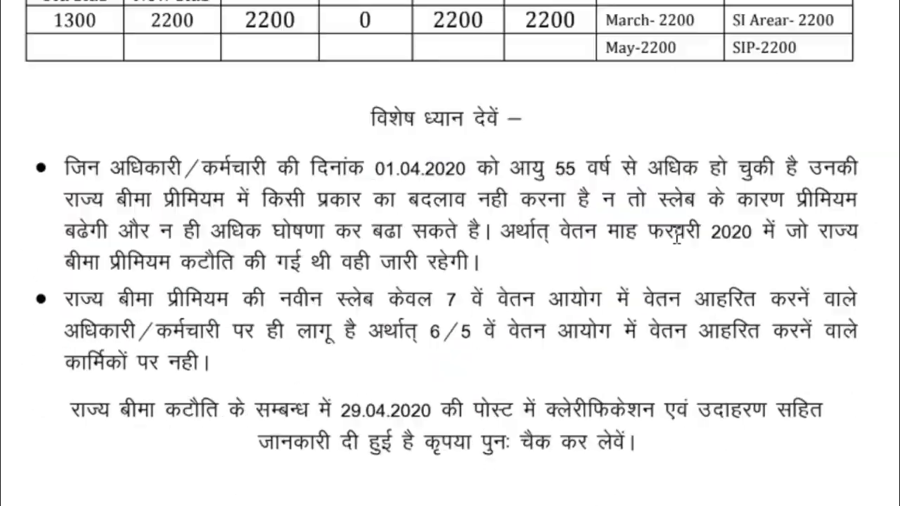
scroll(676, 234, "down", 3)
scroll(676, 235, "up", 12)
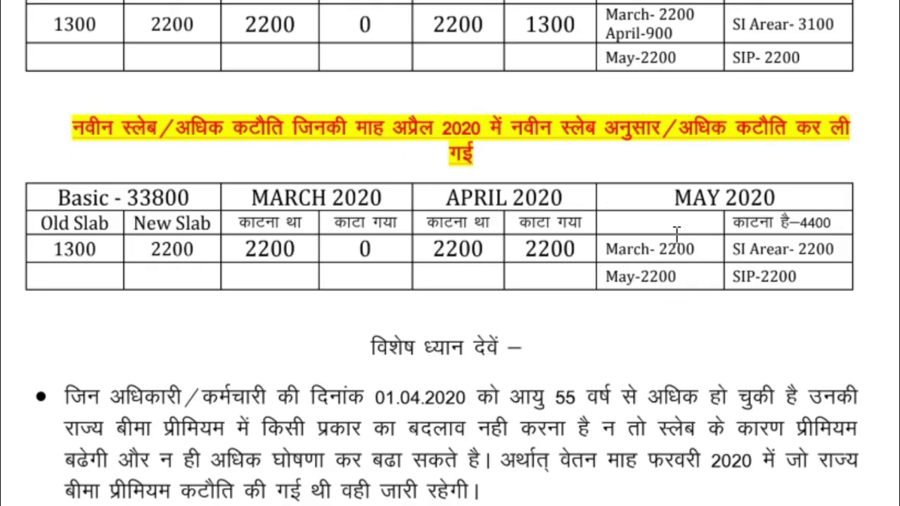
scroll(676, 234, "up", 15)
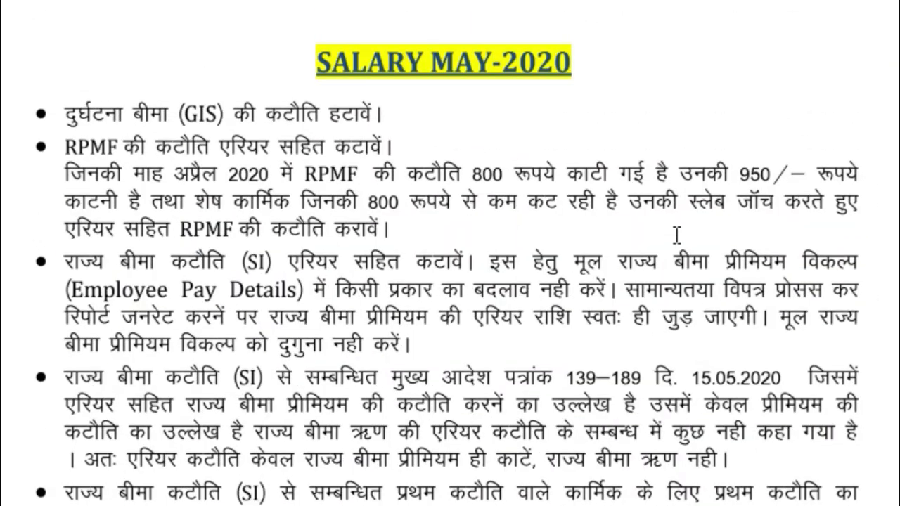
scroll(676, 235, "down", 3)
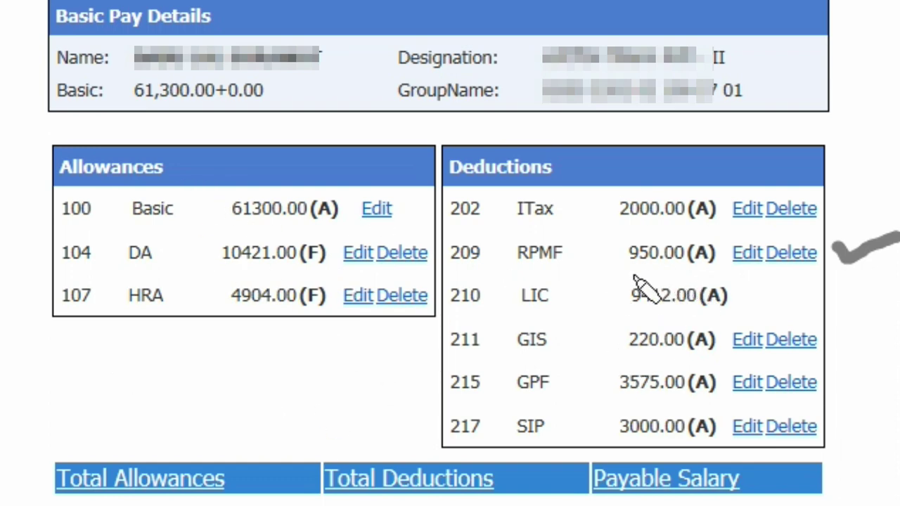
Point out the RPMF and GIS deductions in the employee's pay details.
left_click(527, 268)
left_click_drag(534, 269, 581, 265)
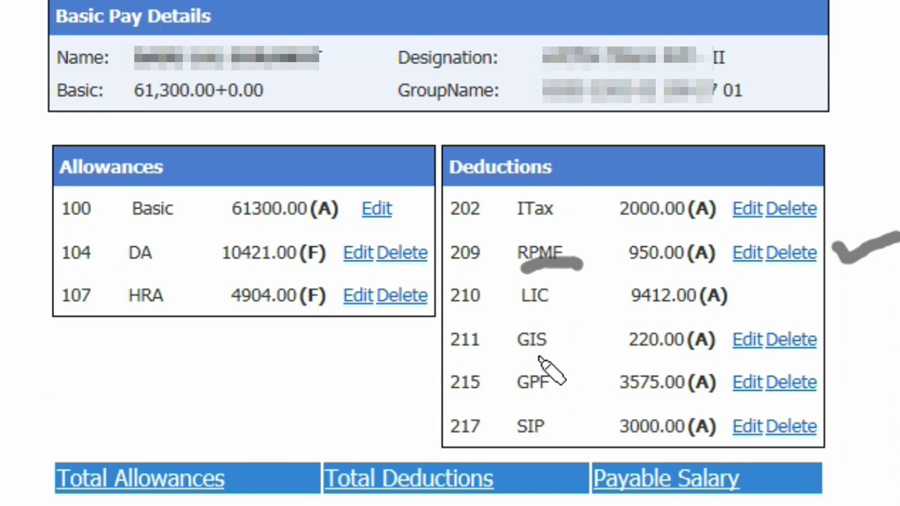
left_click_drag(617, 358, 649, 357)
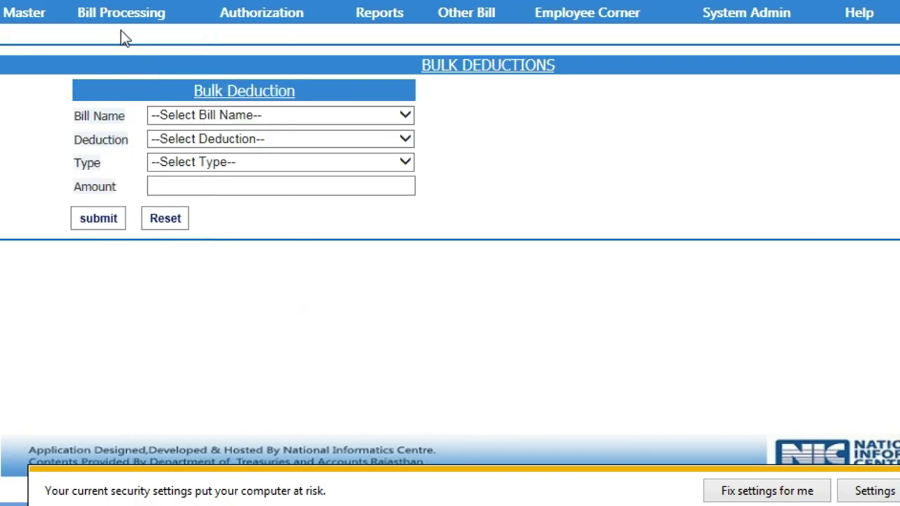
mouse_move(125, 24)
mouse_move(121, 72)
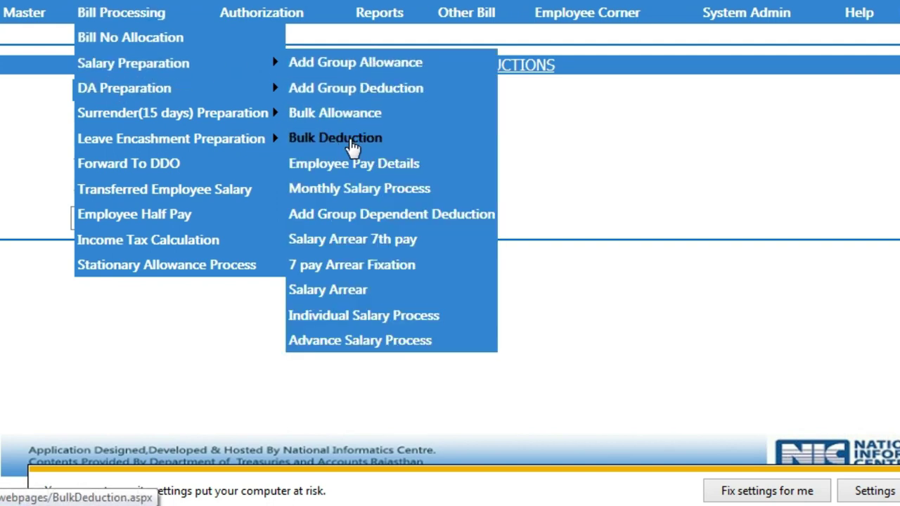
left_click(351, 142)
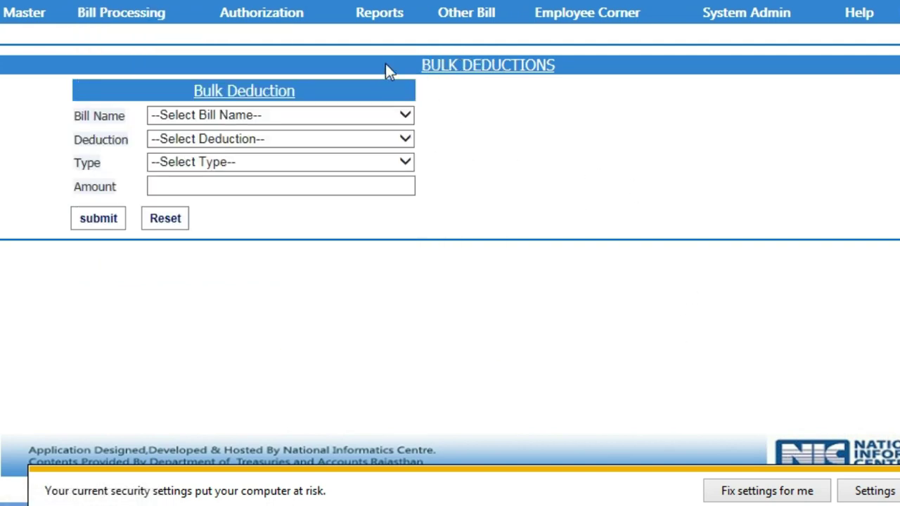
left_click(255, 115)
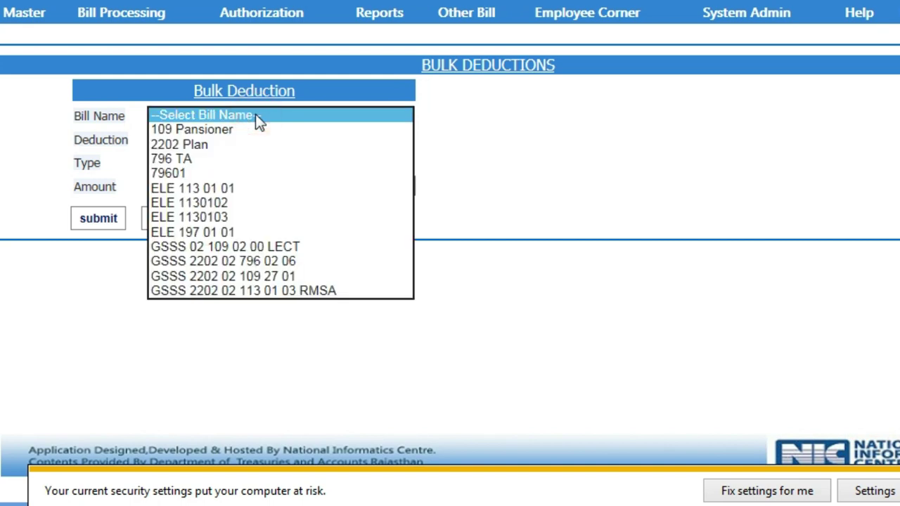
left_click(279, 276)
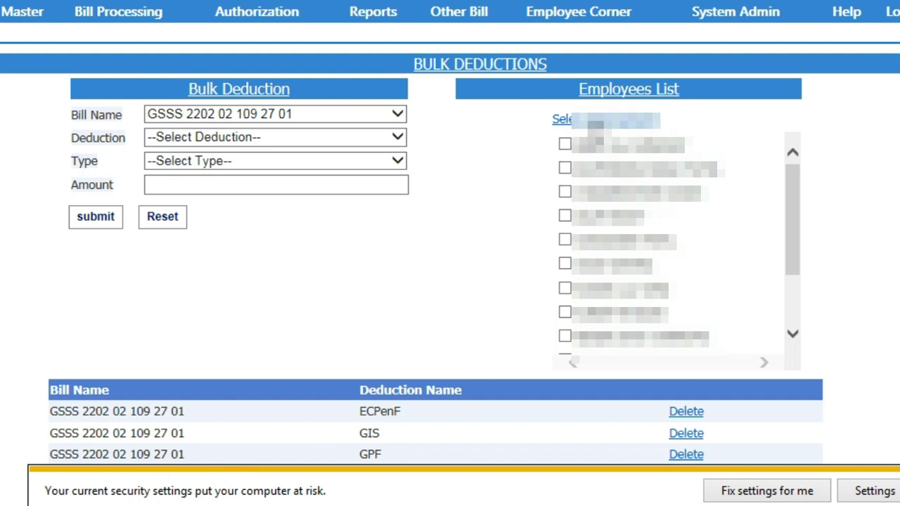
Select all employees in the list and delete the GIS deduction from the bill, confirming the deletion.
left_click(599, 121)
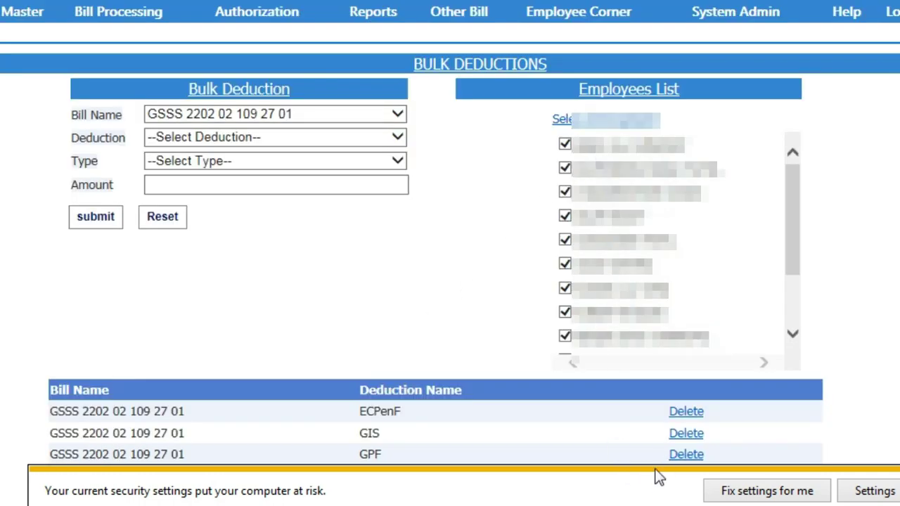
left_click(687, 432)
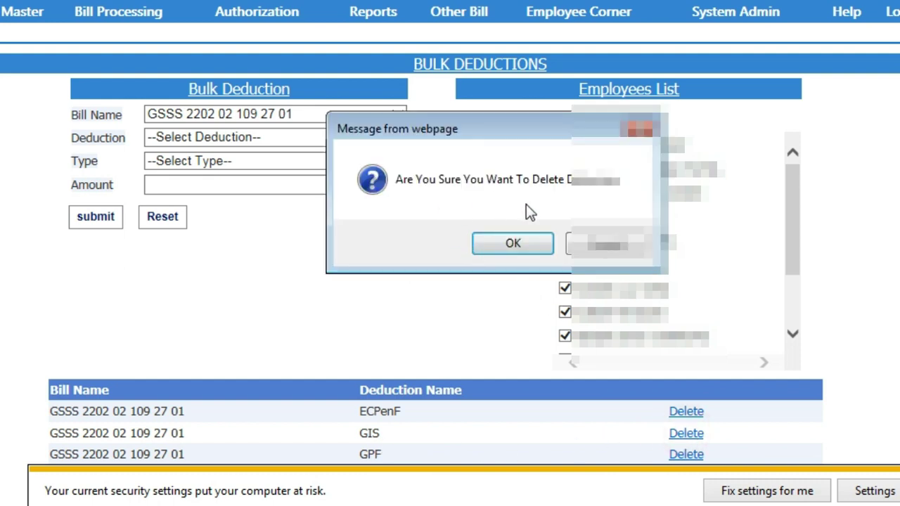
left_click(508, 249)
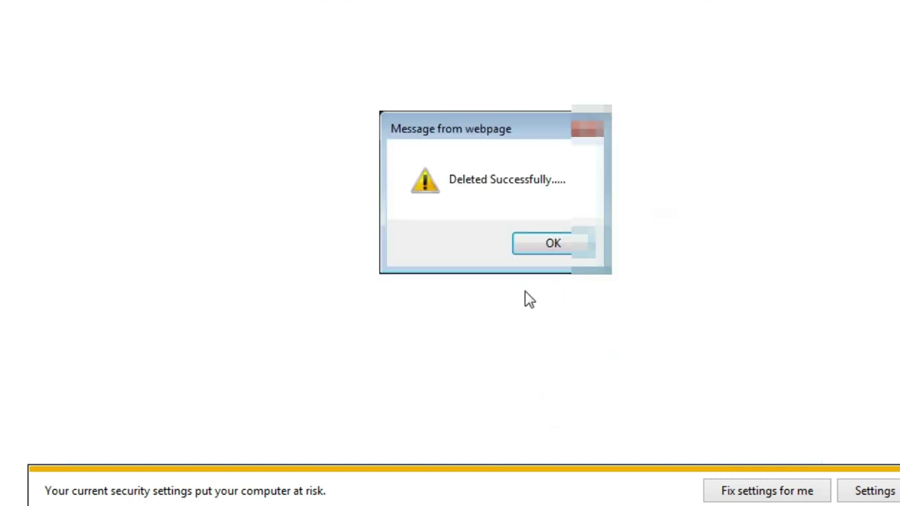
left_click(570, 248)
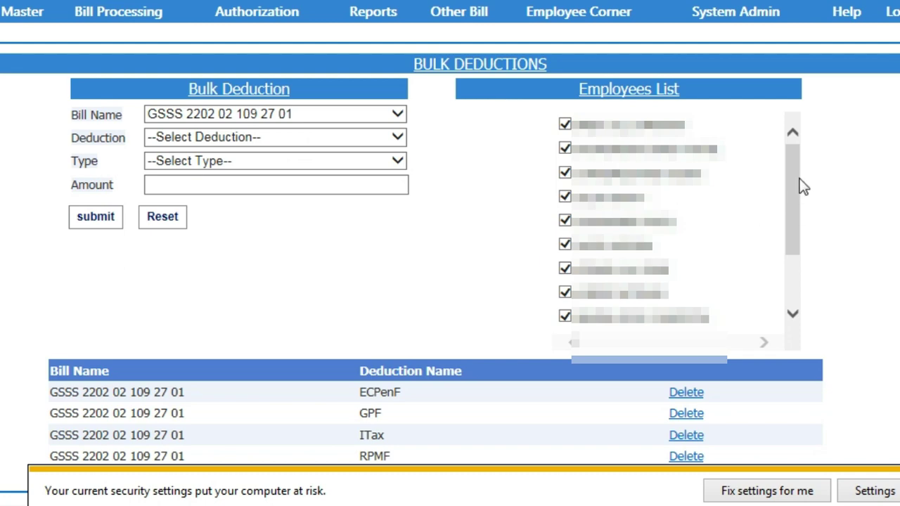
left_click_drag(795, 180, 805, 272)
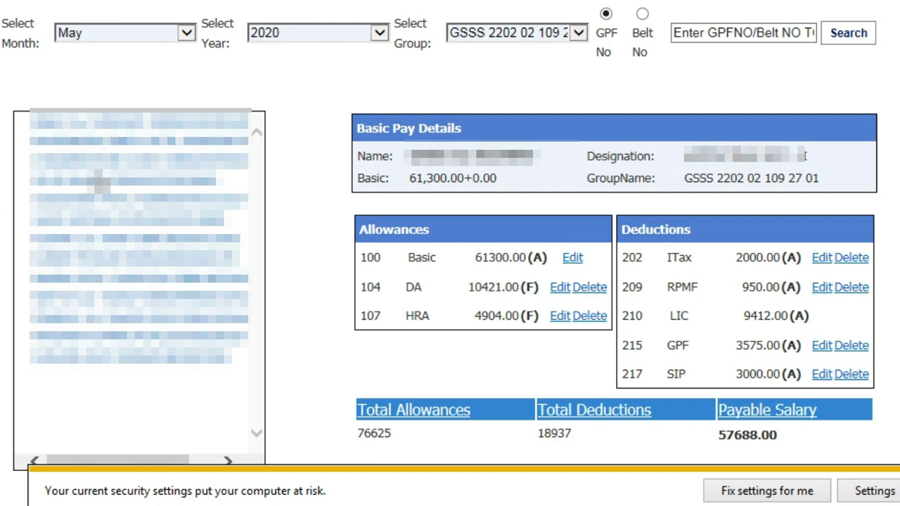
left_click(117, 140)
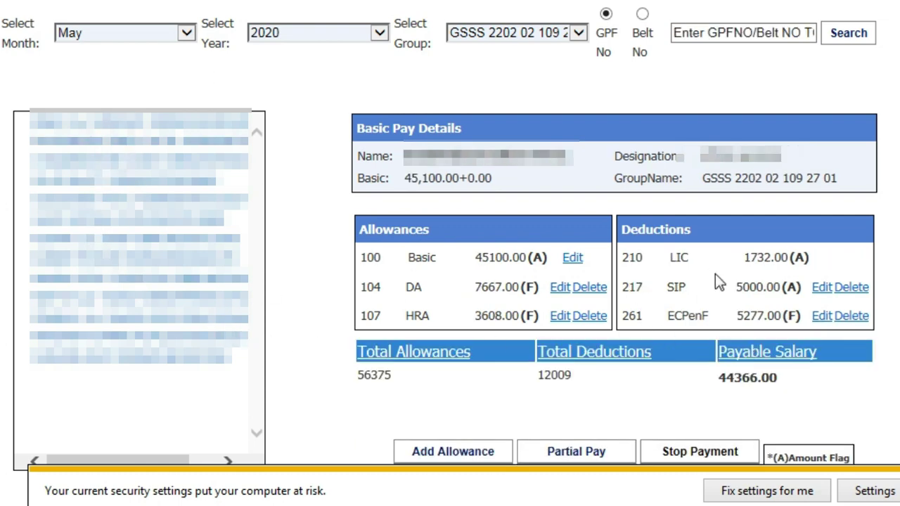
left_click(95, 160)
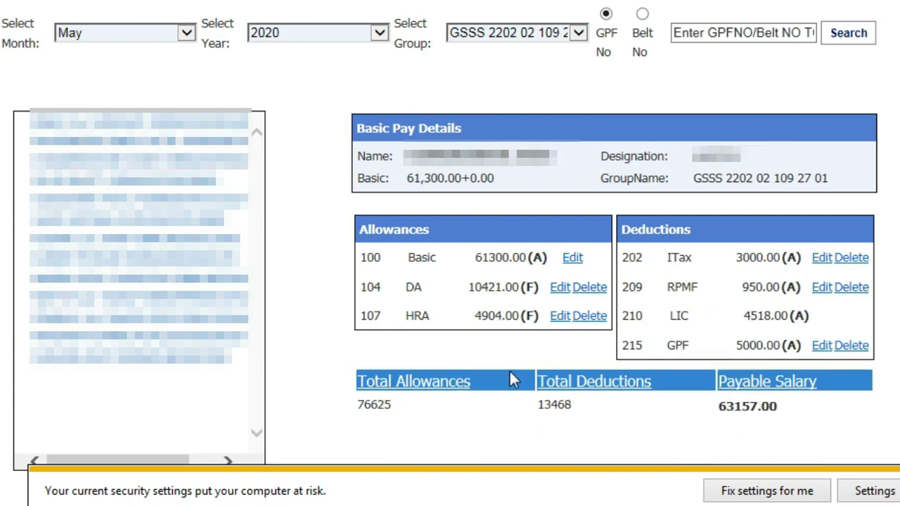
left_click(111, 128)
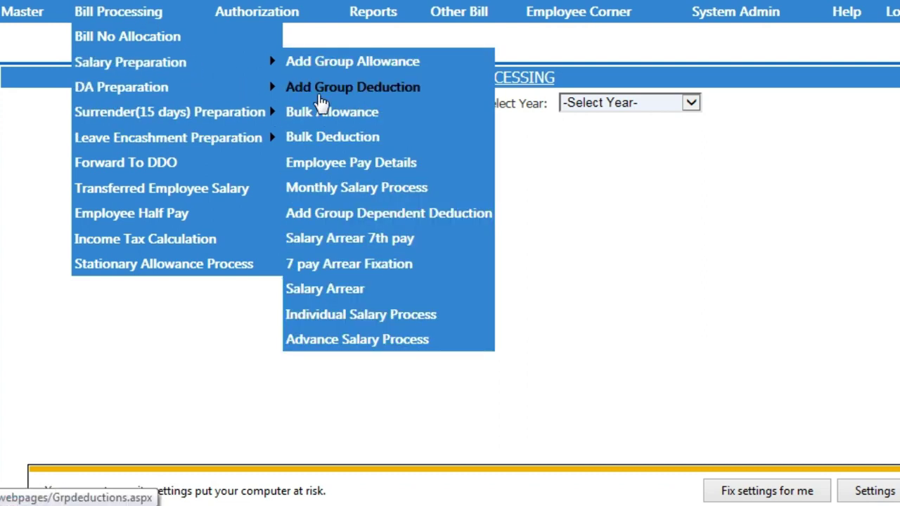
Open the Monthly Salary Process page and list the bills for May 2020.
left_click(365, 195)
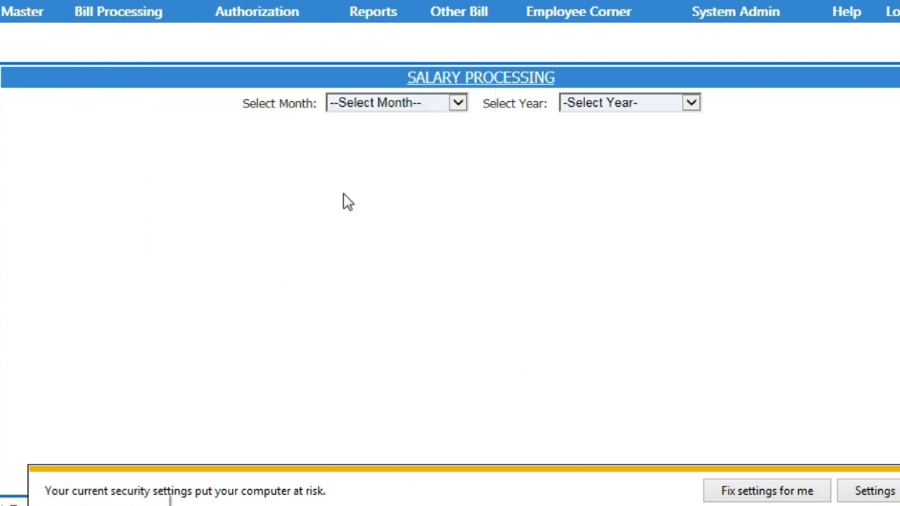
left_click(387, 103)
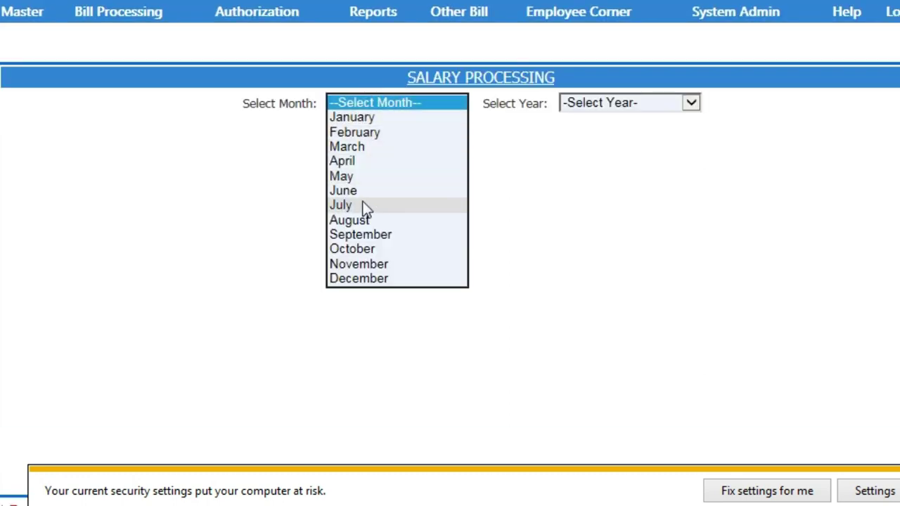
left_click(348, 176)
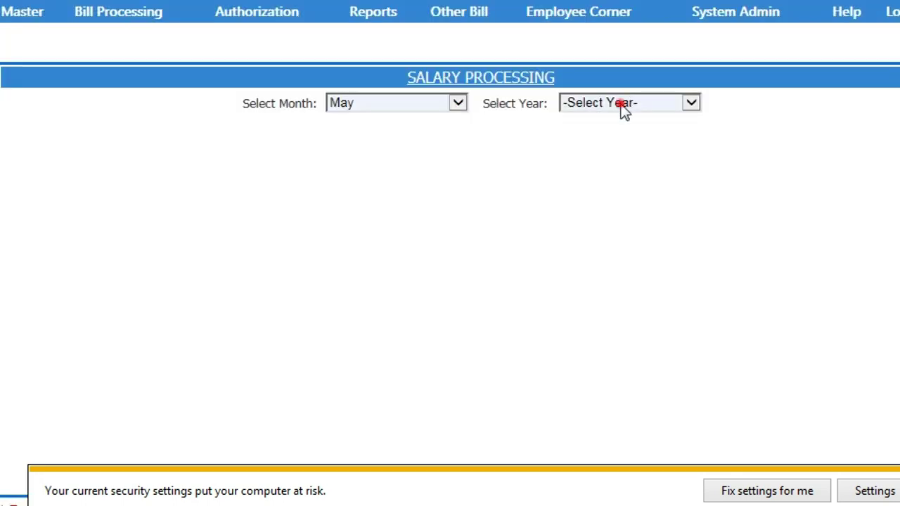
left_click(623, 104)
left_click(607, 124)
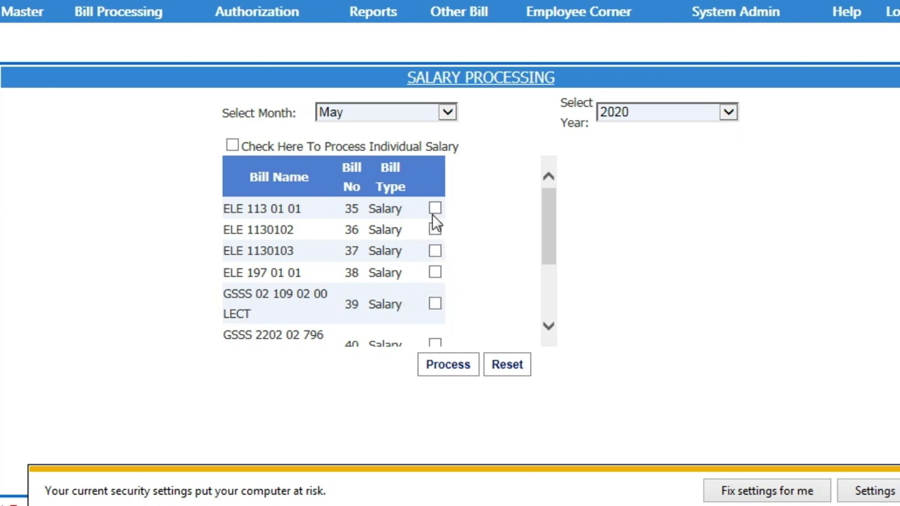
Mark a salary bill in the May 2020 list and process its salary.
mouse_move(256, 12)
scroll(394, 267, "down", 1)
left_click(435, 237)
left_click(447, 366)
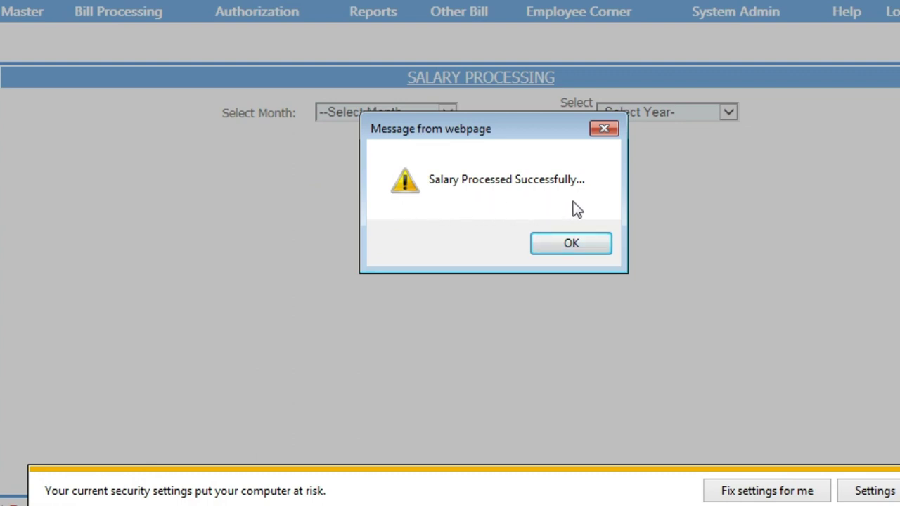
left_click(571, 243)
Generate the Inner salary bill report for May 2020, group ELE 113 01 01, bill number 35-23/05/2020-2020.
mouse_move(373, 22)
mouse_move(376, 38)
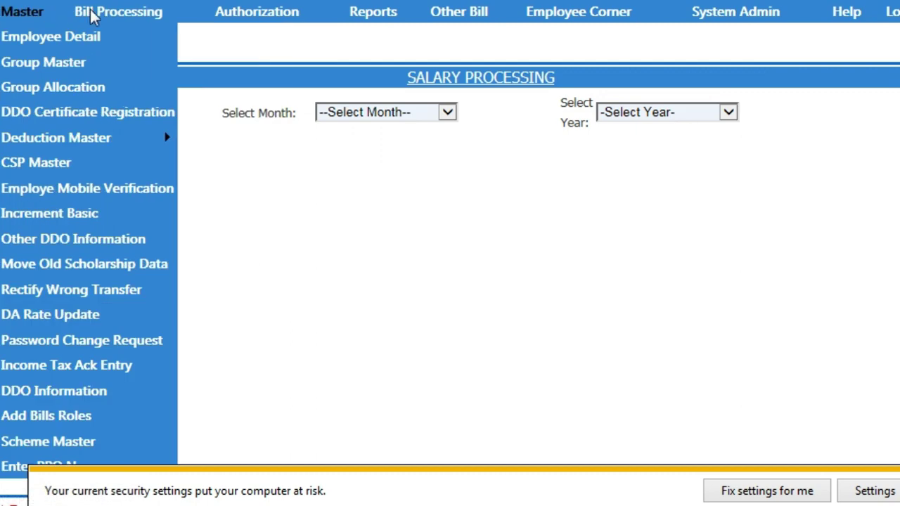
mouse_move(130, 21)
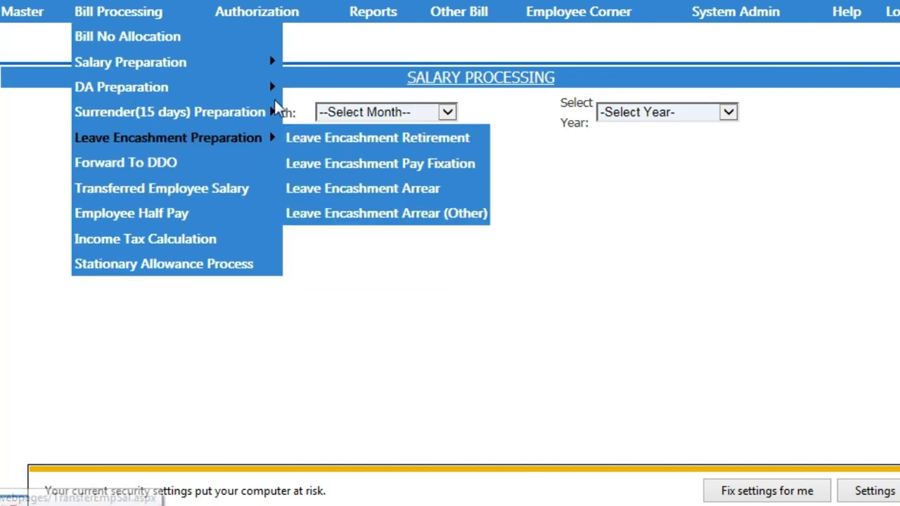
mouse_move(267, 14)
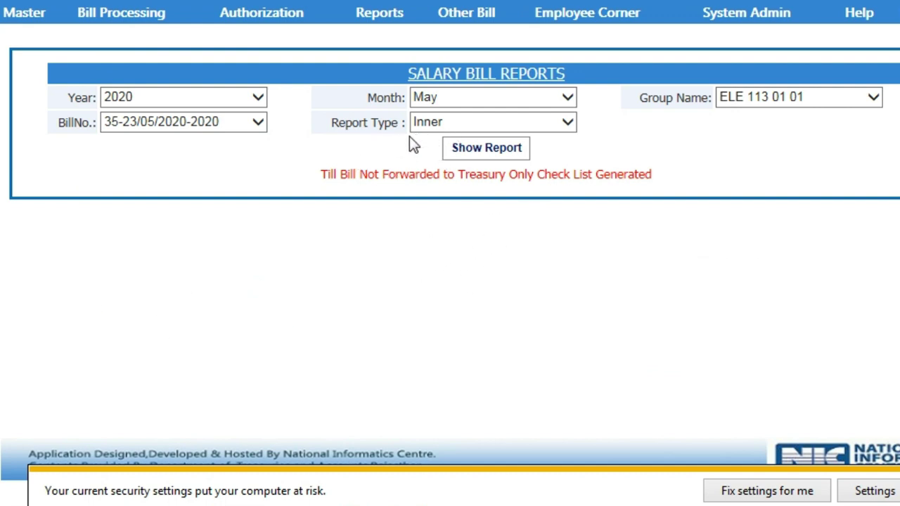
left_click(476, 151)
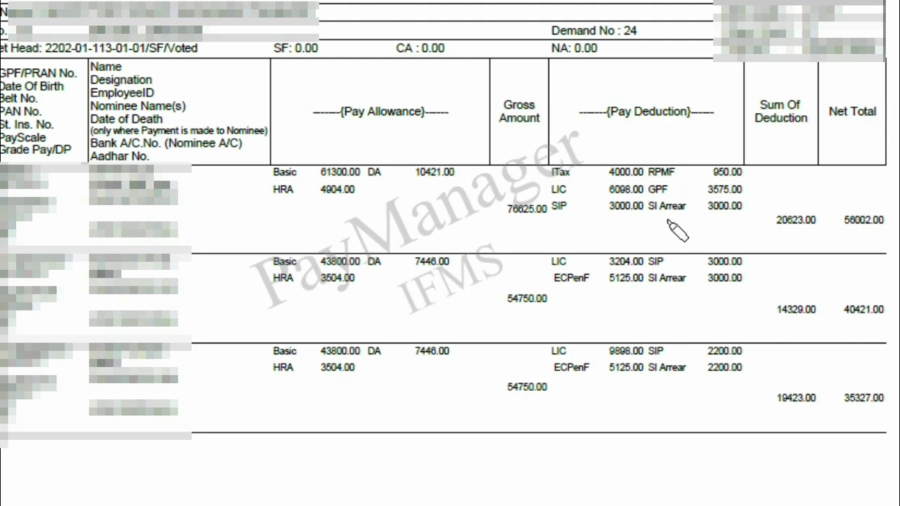
Examine the SI Arrear and SIL entries under Pay Deduction in the generated pay bill report.
mouse_move(663, 221)
left_mouse_down()
mouse_move(735, 220)
mouse_move(804, 185)
left_mouse_up()
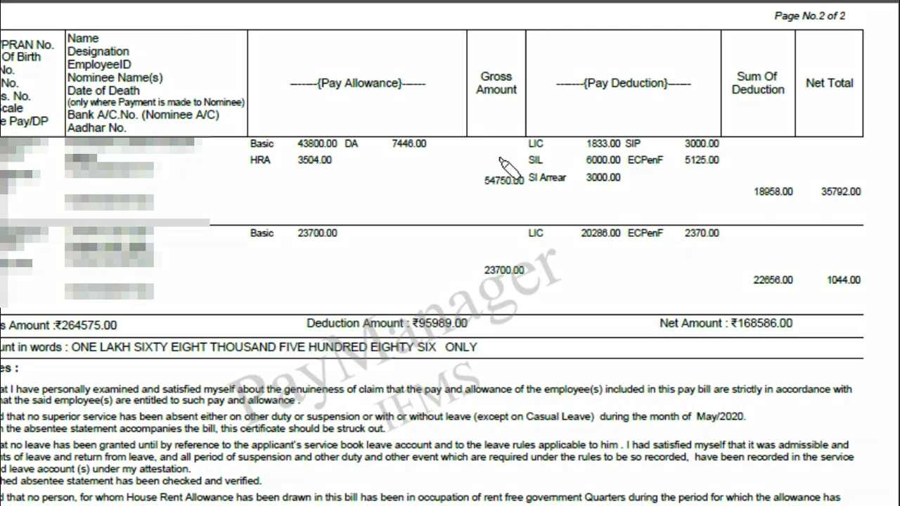
left_click_drag(467, 161, 502, 161)
mouse_move(450, 164)
left_mouse_down()
mouse_move(514, 156)
mouse_move(512, 173)
mouse_move(500, 173)
mouse_move(508, 161)
left_mouse_up()
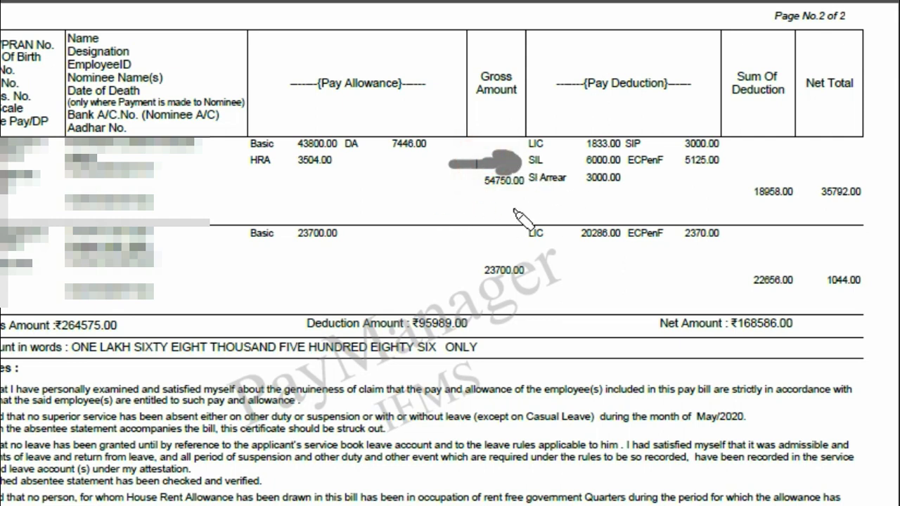